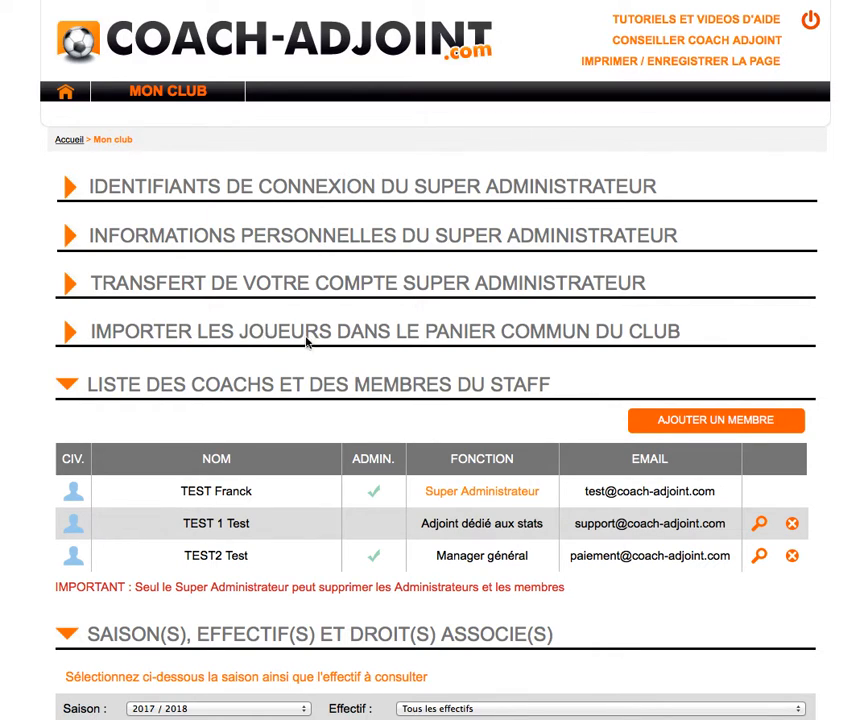
- Expand the section for importing players into the club's common pool and open the player import page
scroll(306, 350, "down", 2)
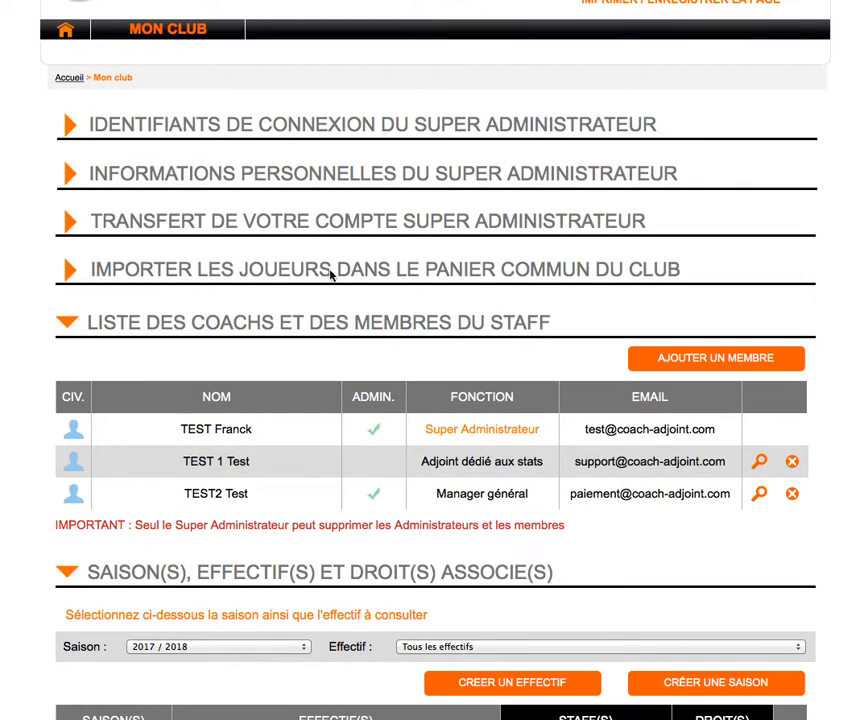
left_click(364, 274)
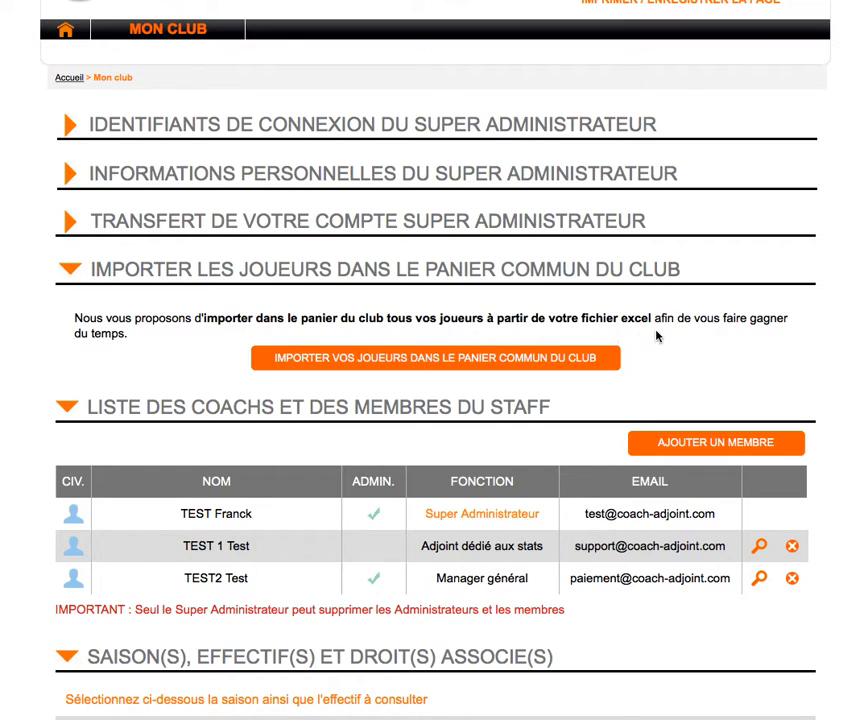
left_click(435, 358)
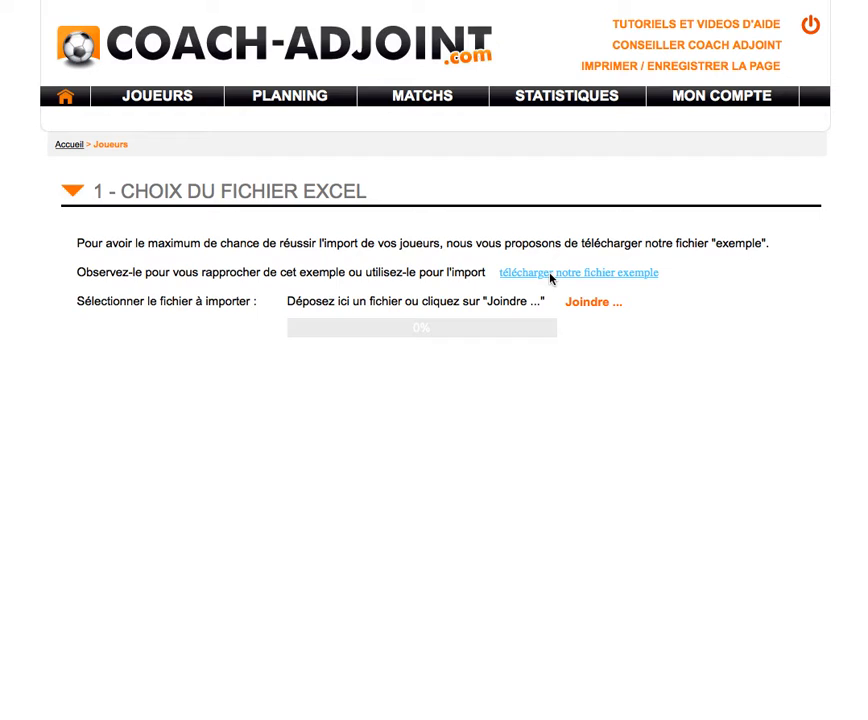
- Attach the Excel file "fichier importation complet foot club joueurs-2.xlsx" as the file to import
left_click(589, 306)
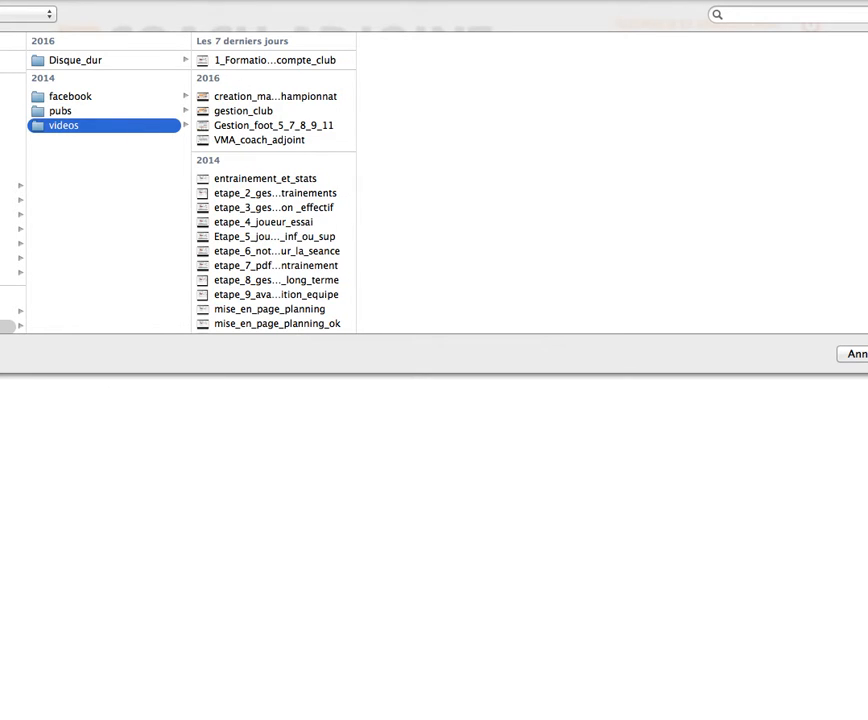
left_click(2, 115)
scroll(5, 182, "up", 3)
scroll(10, 180, "up", 10)
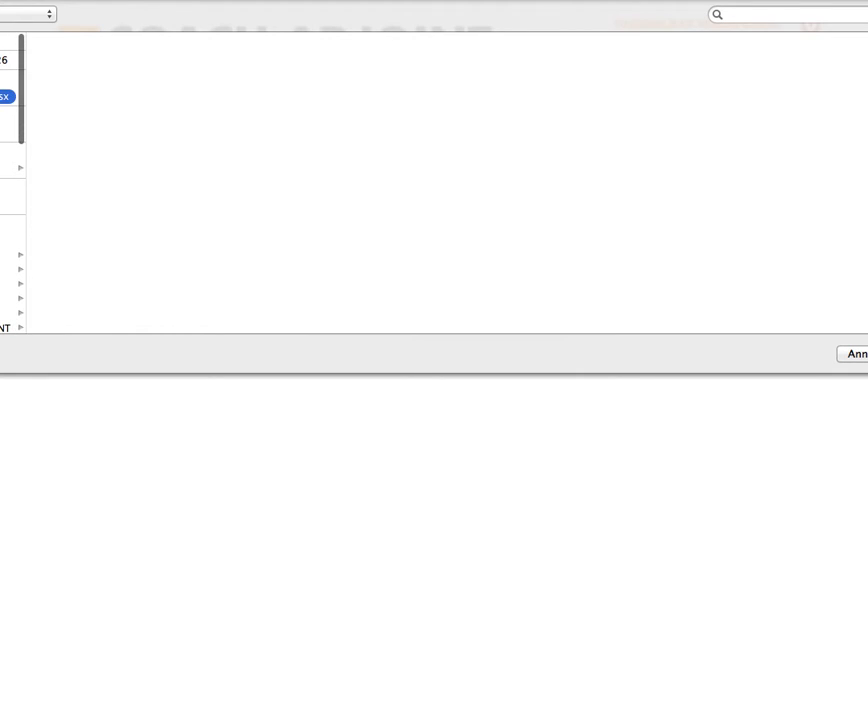
key("Return")
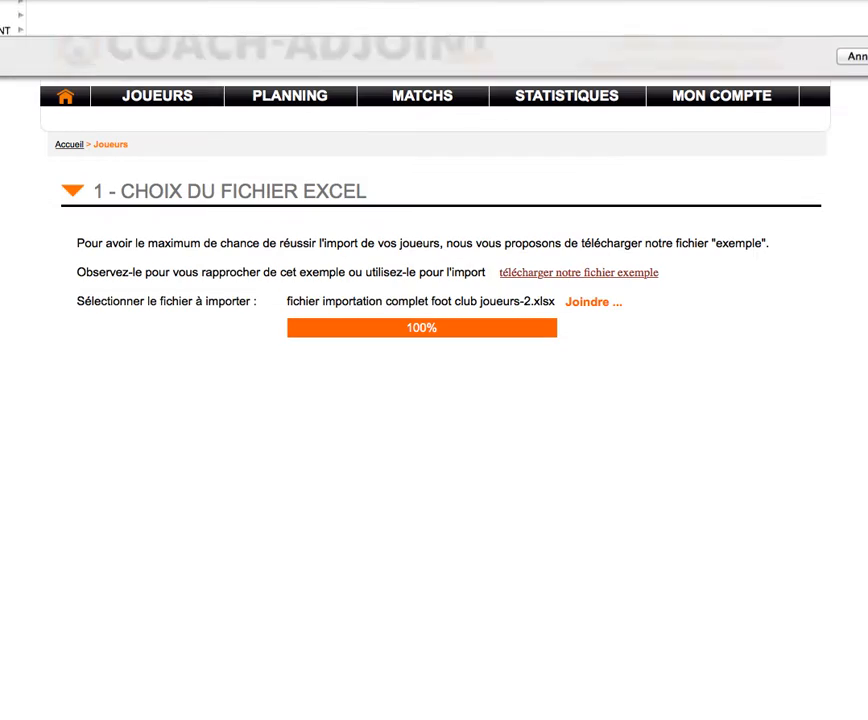
- Map the Civilité field to the CIVILITE column and the Nom field to the NOM column
scroll(580, 377, "down", 3)
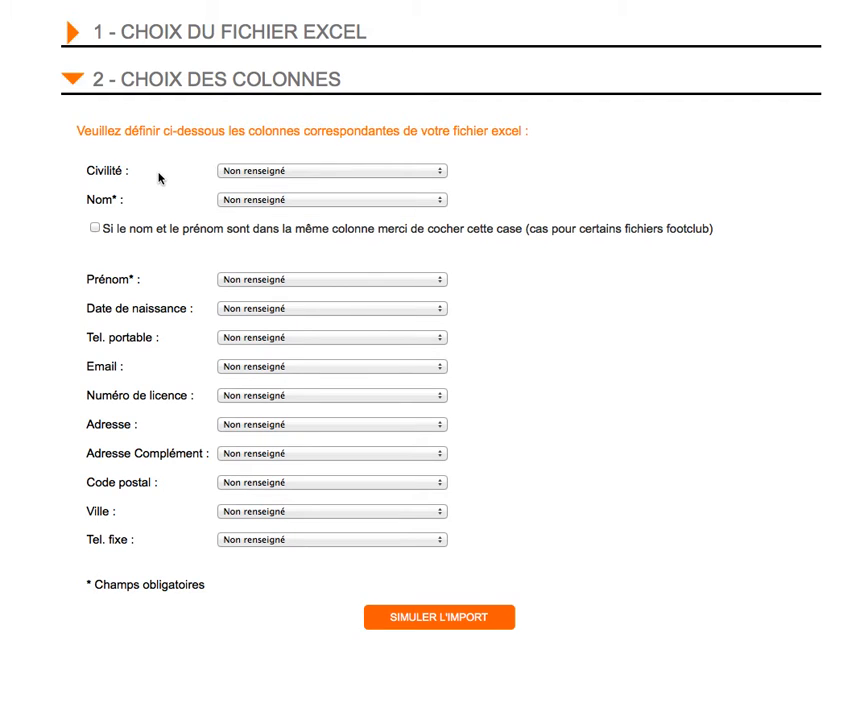
left_click(284, 172)
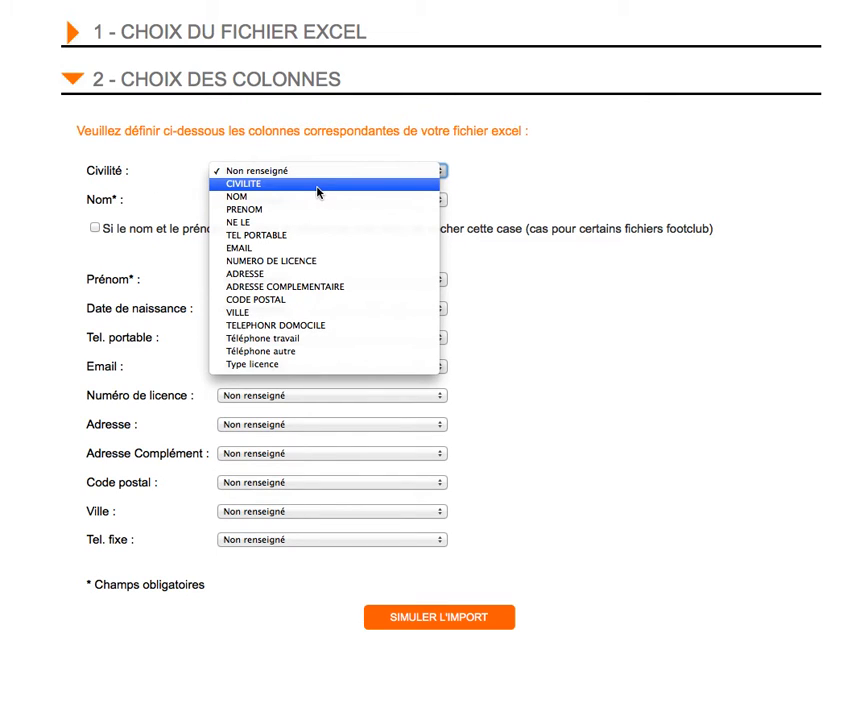
left_click(318, 189)
left_click(319, 203)
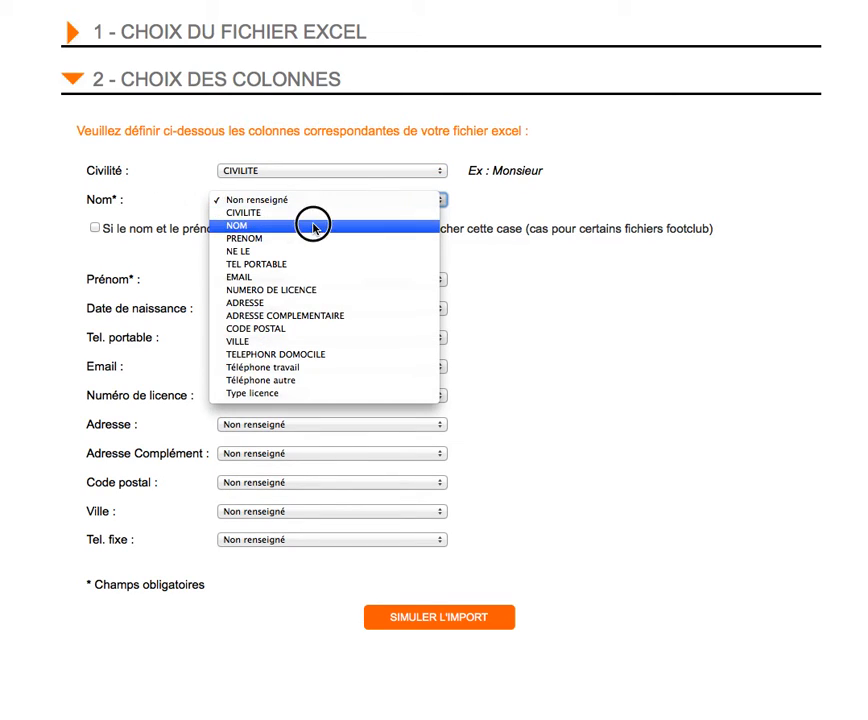
left_click(313, 226)
scroll(150, 225, "down", 1)
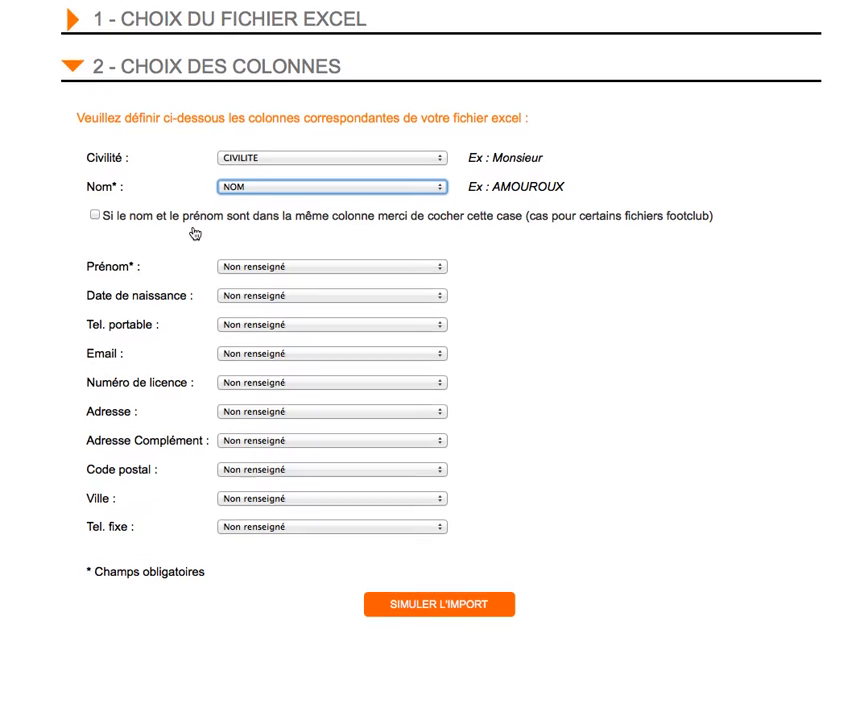
scroll(195, 233, "down", 2)
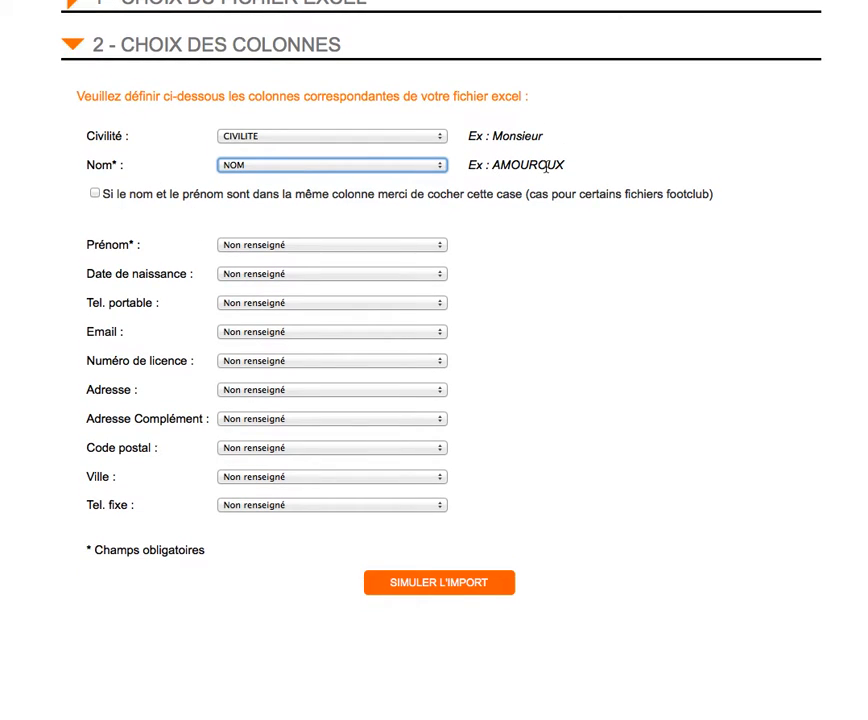
left_click(95, 195)
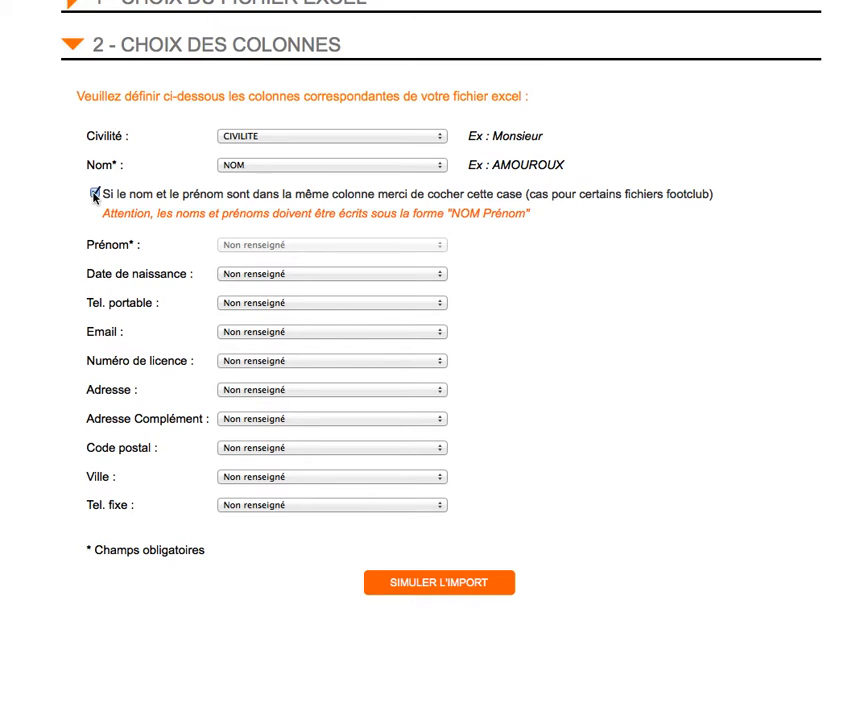
left_click(95, 194)
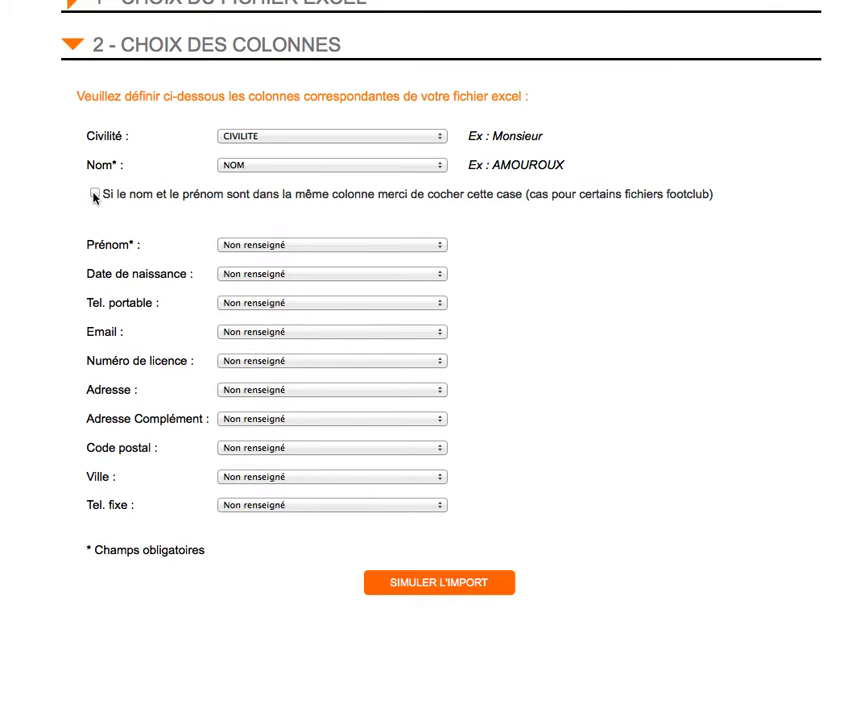
- Map the Prénom field to the PRENOM column and Date de naissance to the NE LE column
left_click(275, 246)
left_click(273, 288)
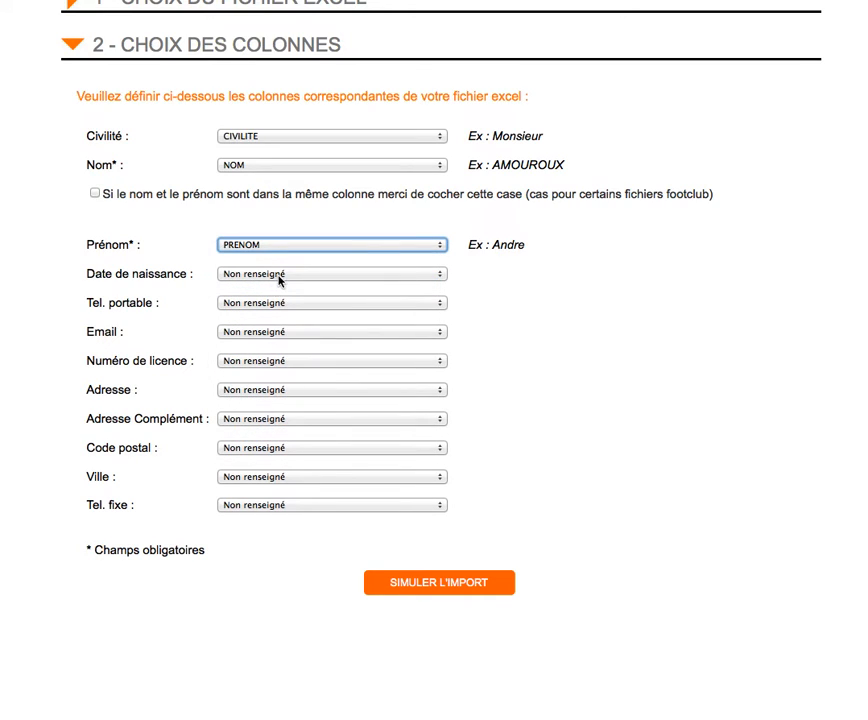
left_click(279, 277)
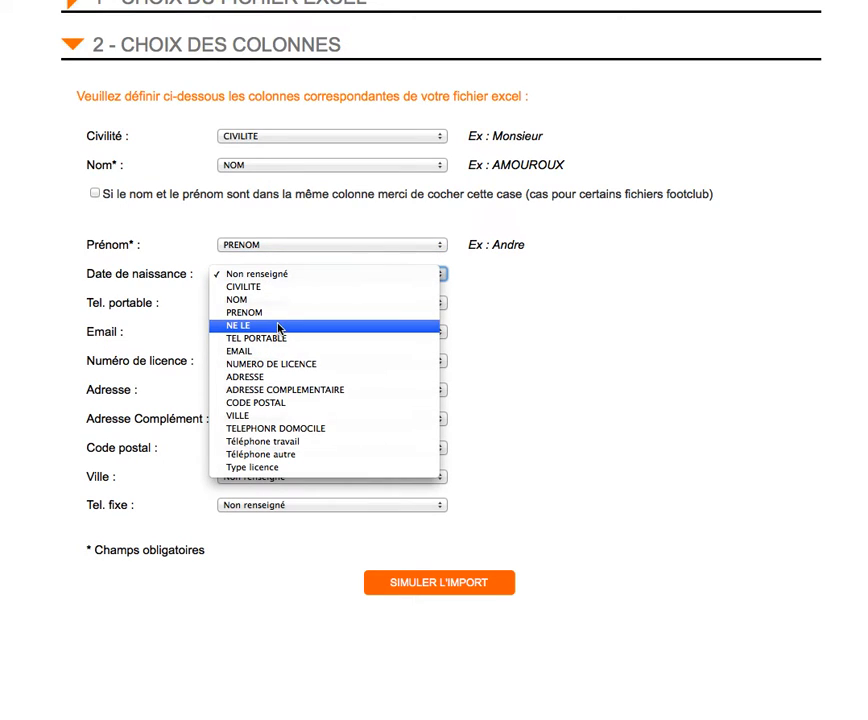
left_click(279, 326)
- Map Tel. portable to TEL PORTABLE, Email to EMAIL and Numéro de licence to NUMERO DE LICENCE
left_click(281, 303)
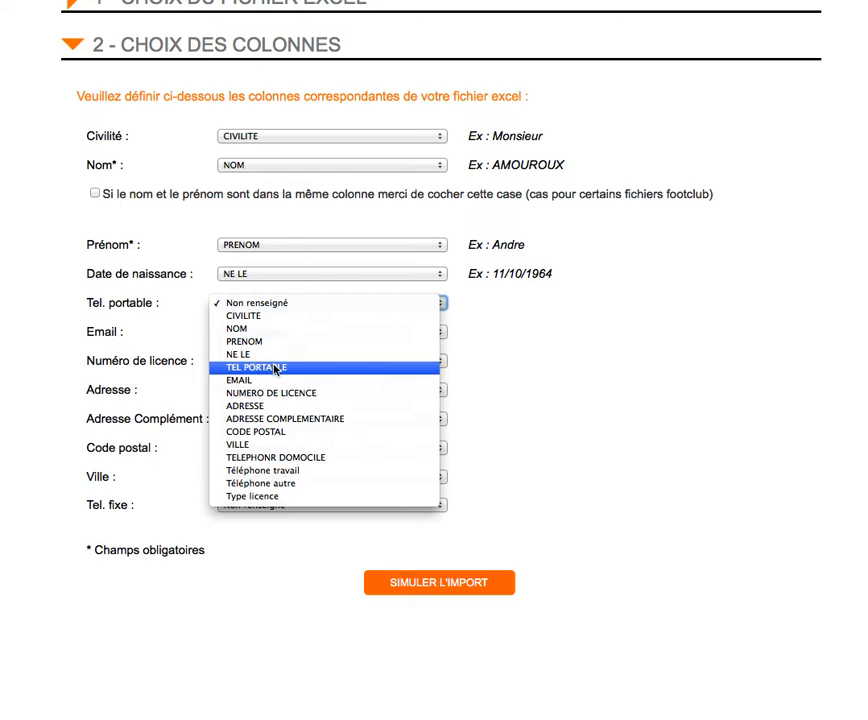
left_click(276, 367)
left_click(285, 332)
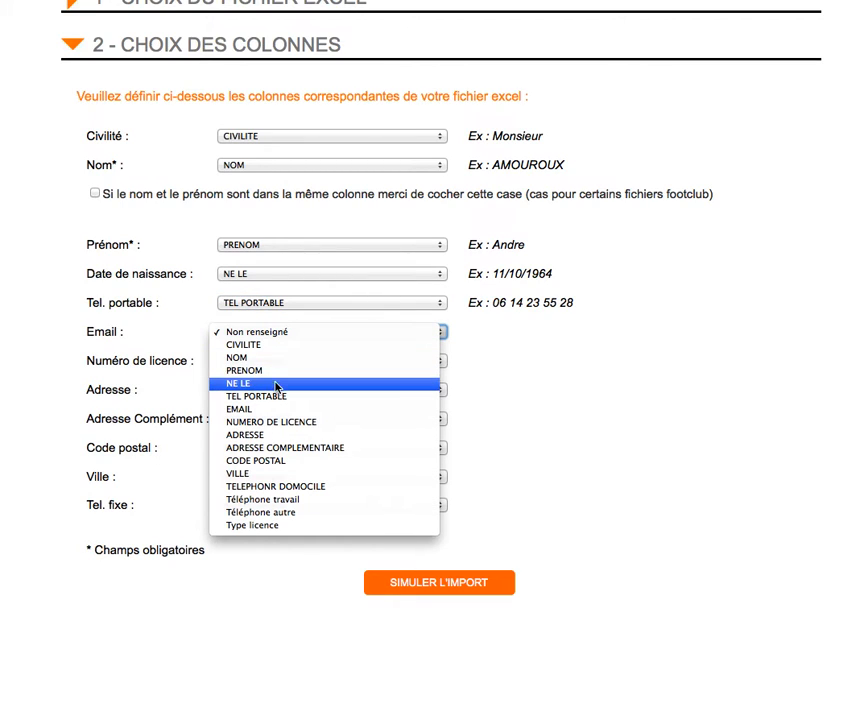
left_click(277, 410)
left_click(274, 366)
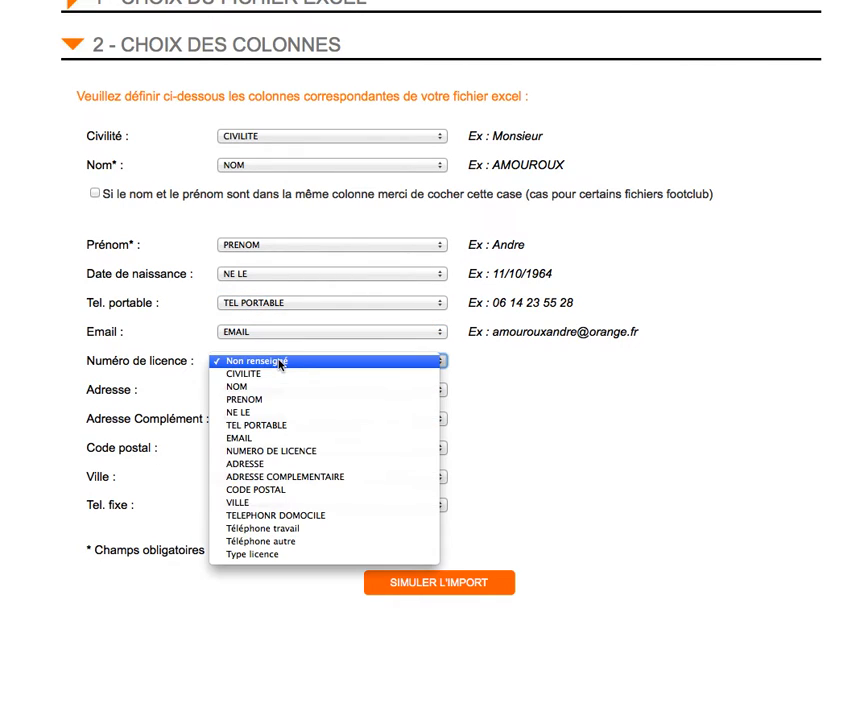
left_click(277, 453)
- Map Adresse to ADRESSE, Adresse Complément to ADRESSE COMPLEMENTAIRE, Code postal to CODE POSTAL and Ville to VILLE
left_click(277, 396)
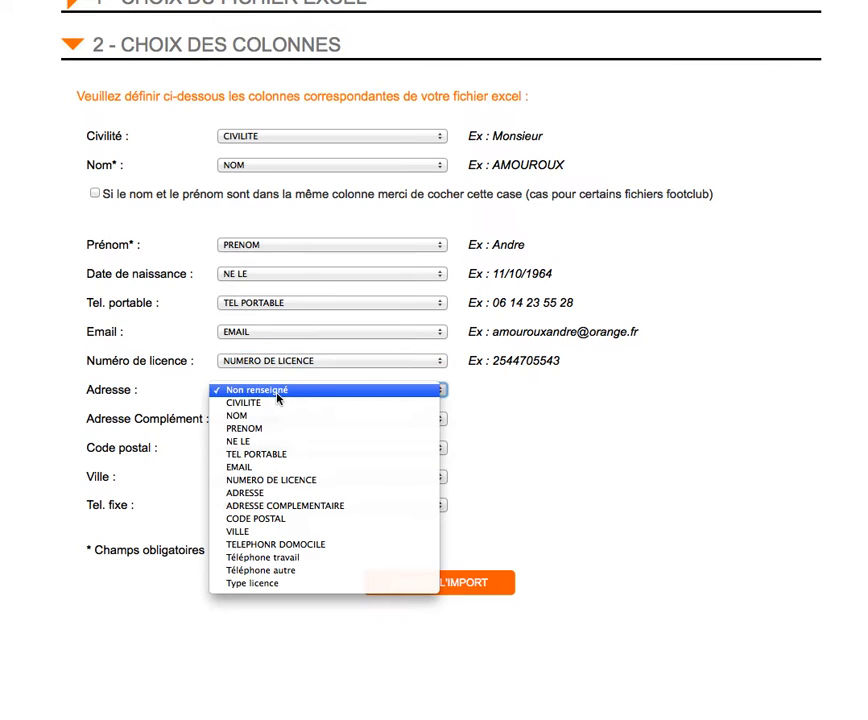
left_click(273, 494)
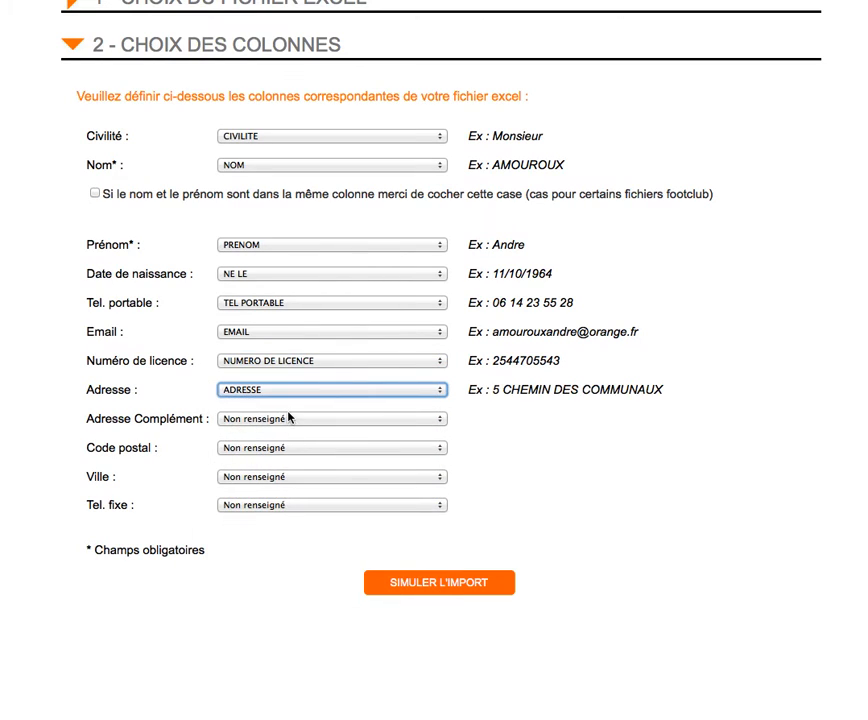
left_click(280, 418)
left_click(272, 541)
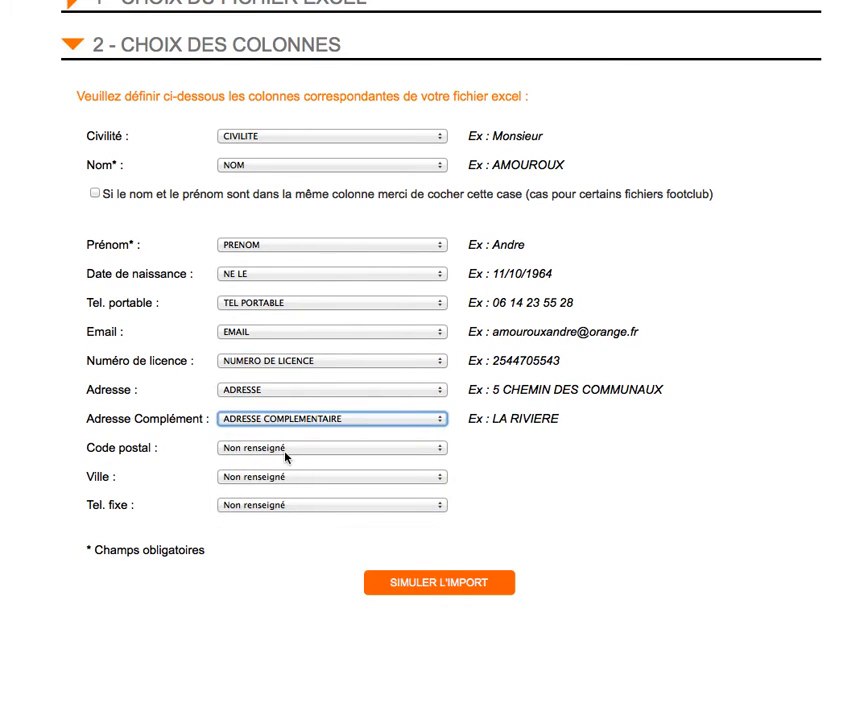
left_click(285, 447)
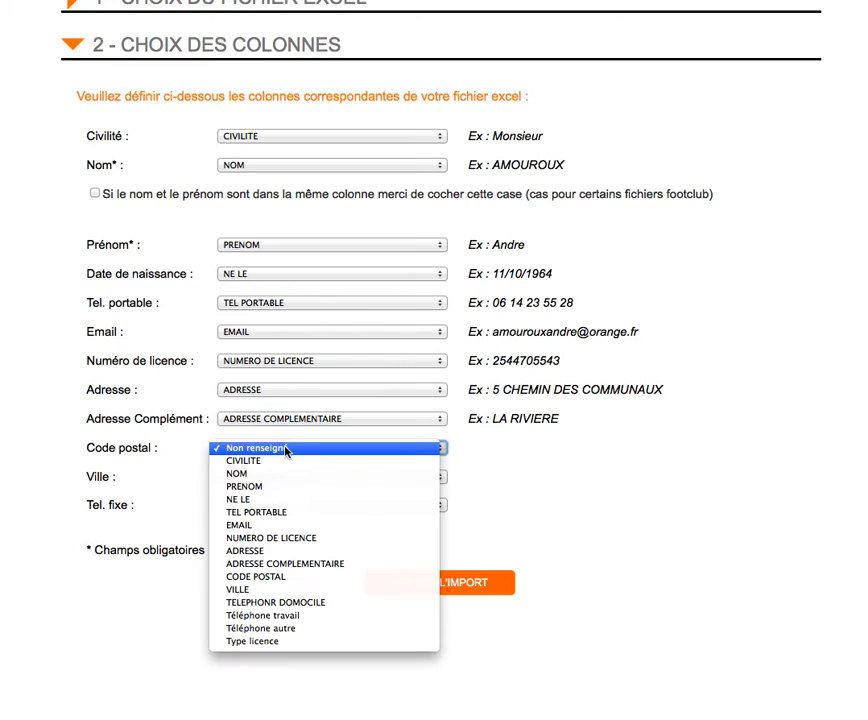
left_click(258, 577)
left_click(331, 478)
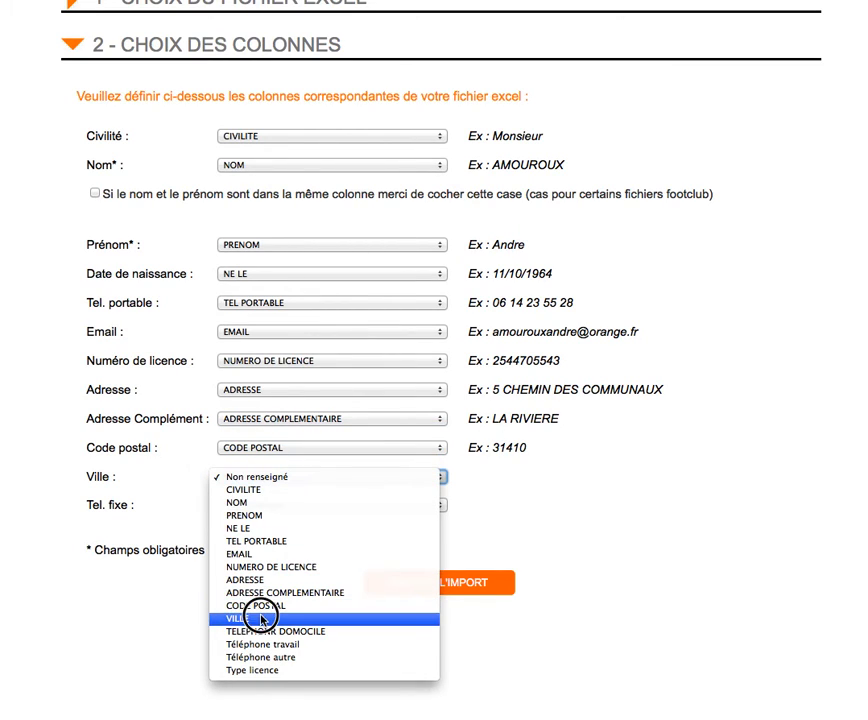
left_click(258, 618)
- Map Tel. fixe to the TELEPHONR DOMOCILE column and simulate the import
left_click(290, 507)
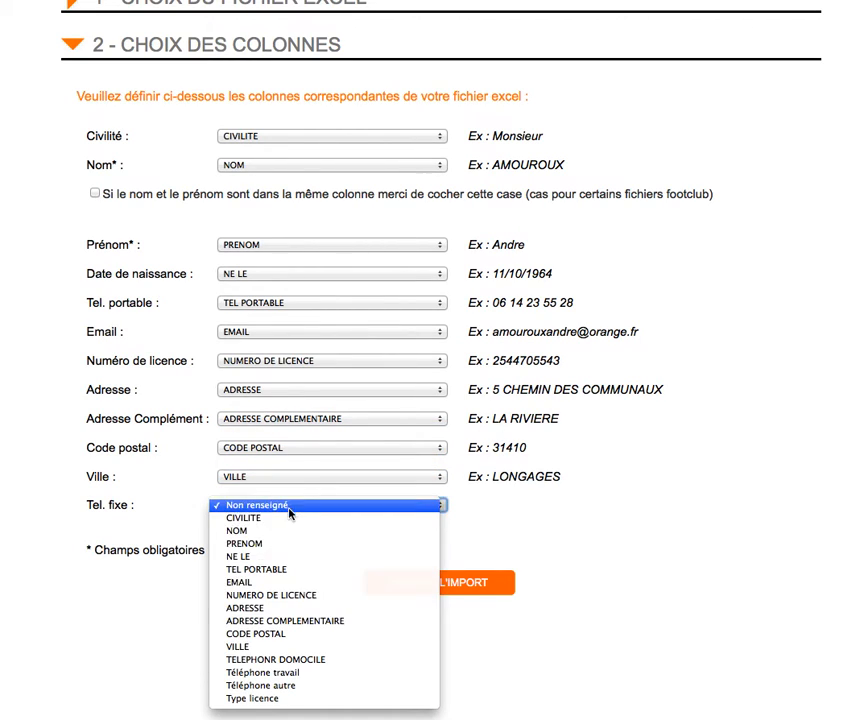
left_click(271, 660)
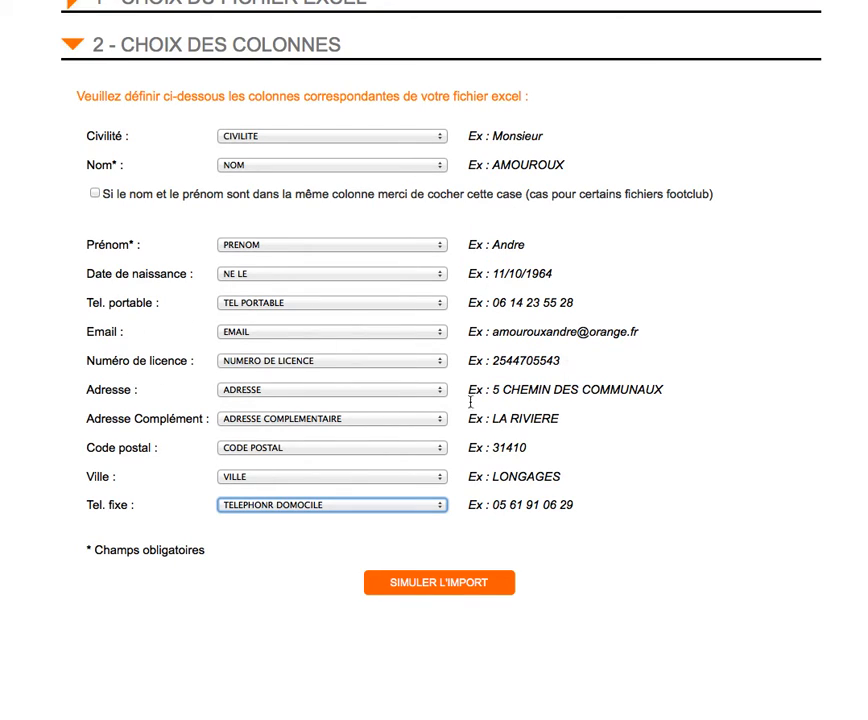
left_click(430, 592)
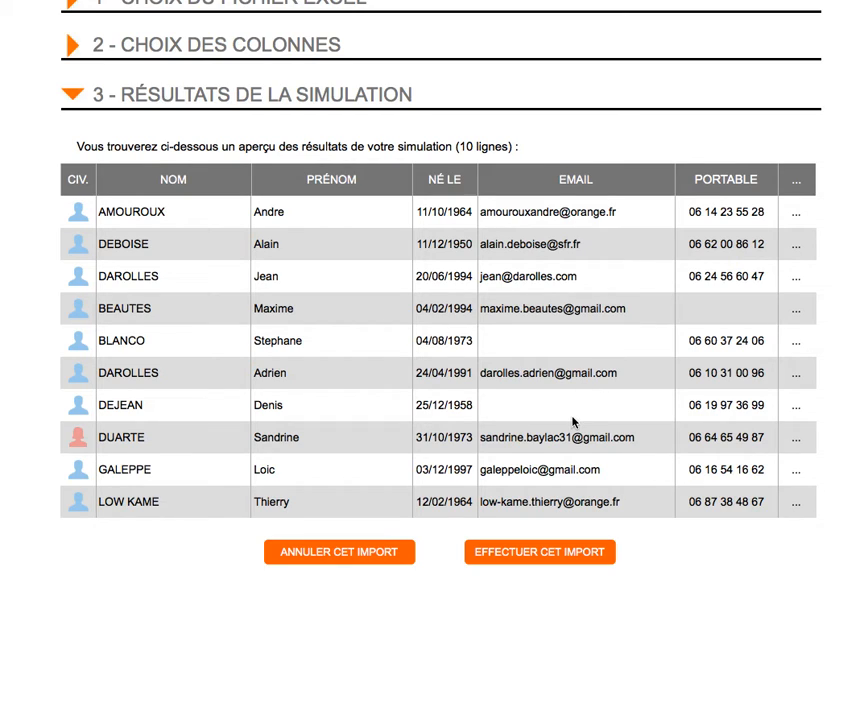
- Carry out the simulated player import, accept the confirmation and look over the import summary
left_click(511, 557)
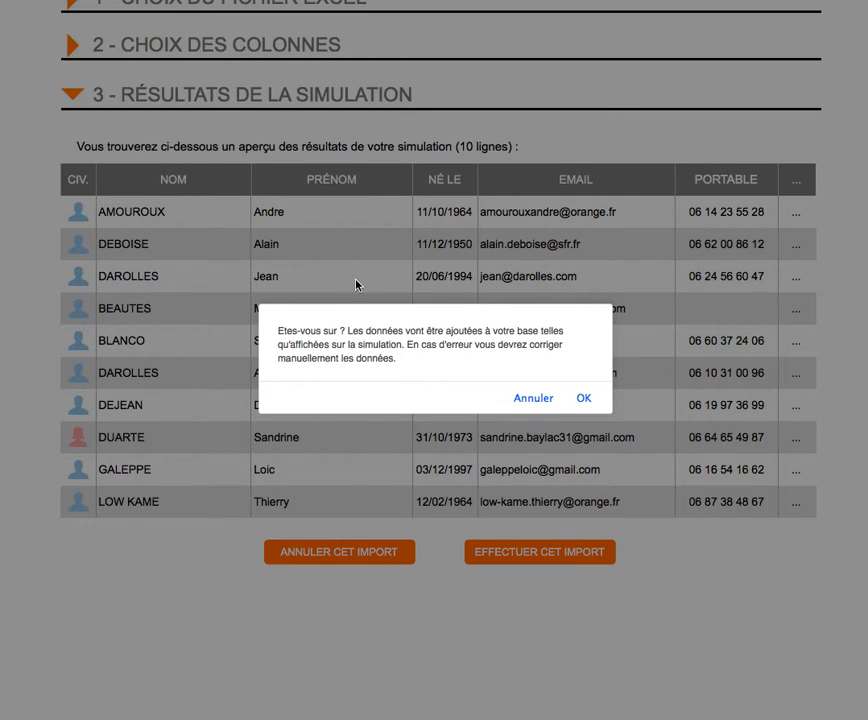
left_click(585, 400)
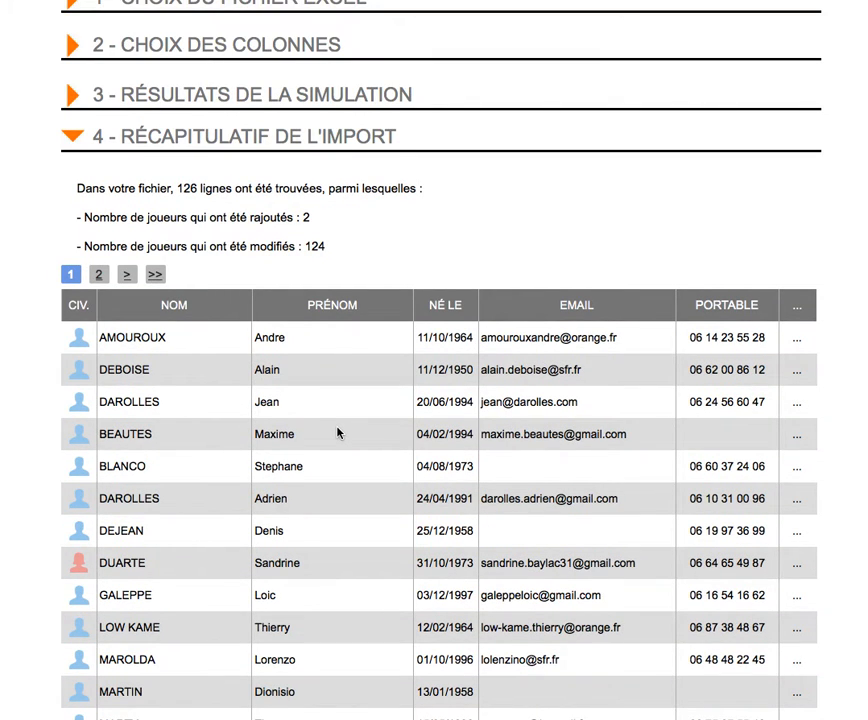
scroll(339, 434, "down", 2)
scroll(341, 542, "up", 4)
- Return to the home page and look through the page for managing seasons, squads and staff
left_click(66, 85)
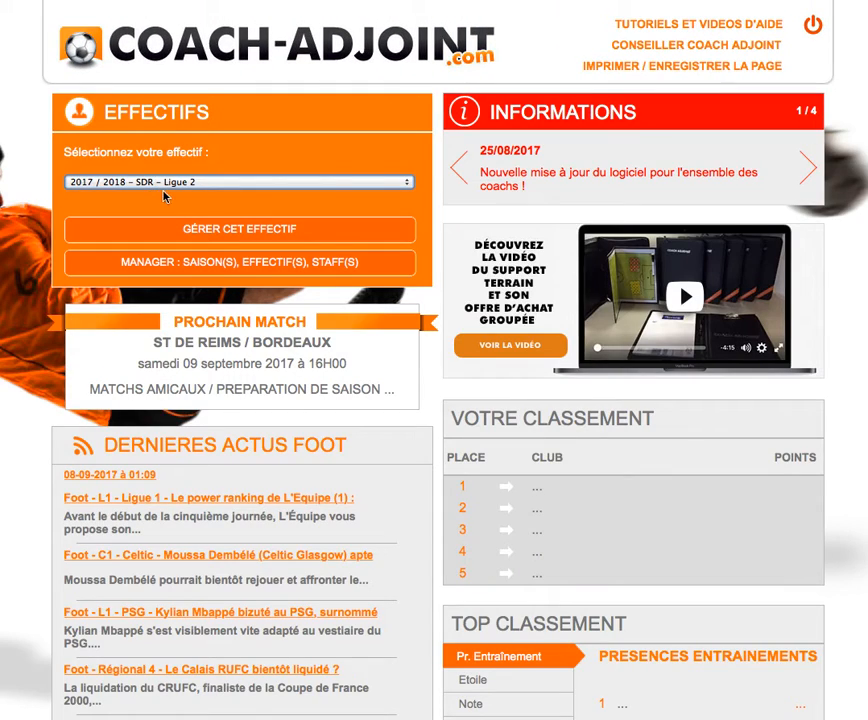
left_click(217, 264)
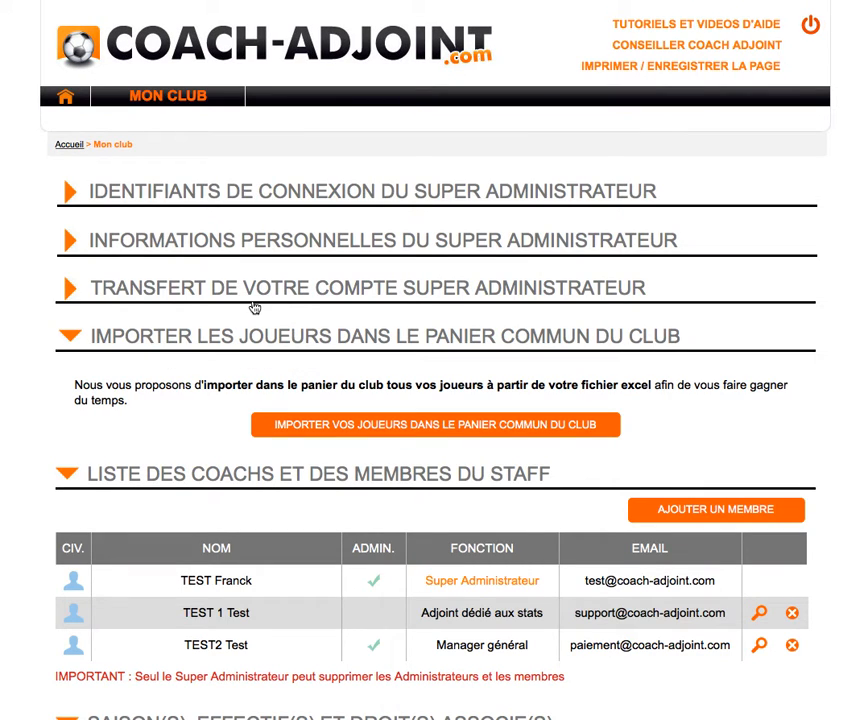
scroll(287, 345, "down", 3)
scroll(286, 338, "up", 2)
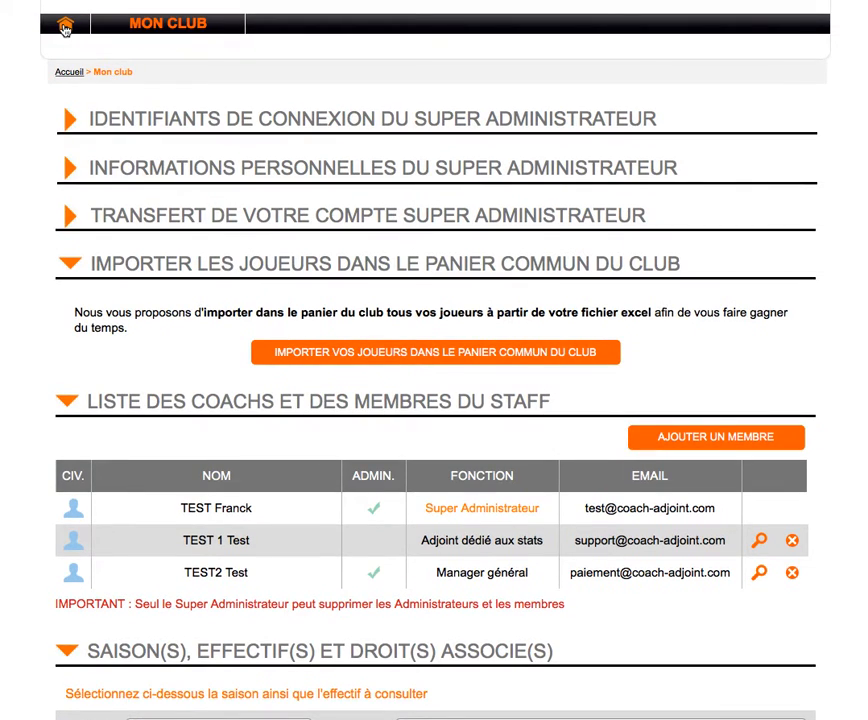
- Reopen the club management page from the home page and review the 2017 / 2018 squads with their staff and rights
left_click(65, 26)
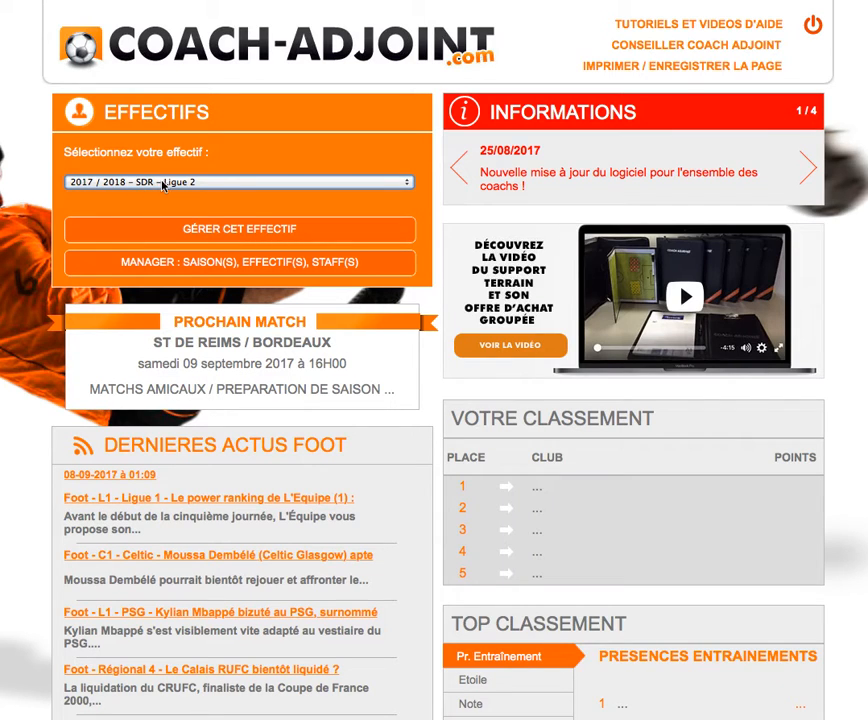
left_click(198, 262)
scroll(322, 344, "down", 5)
scroll(321, 343, "down", 2)
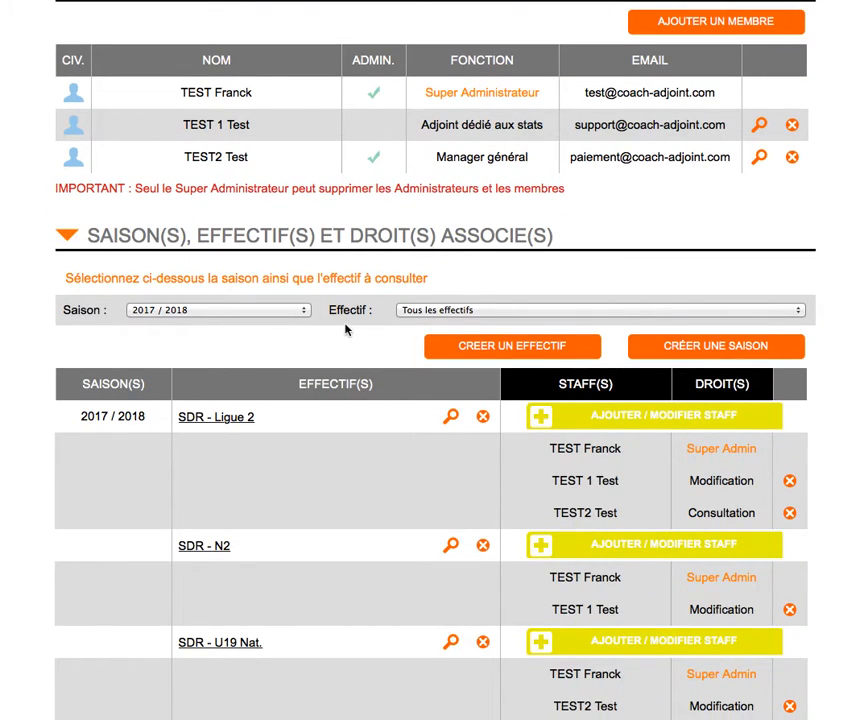
scroll(275, 370, "down", 4)
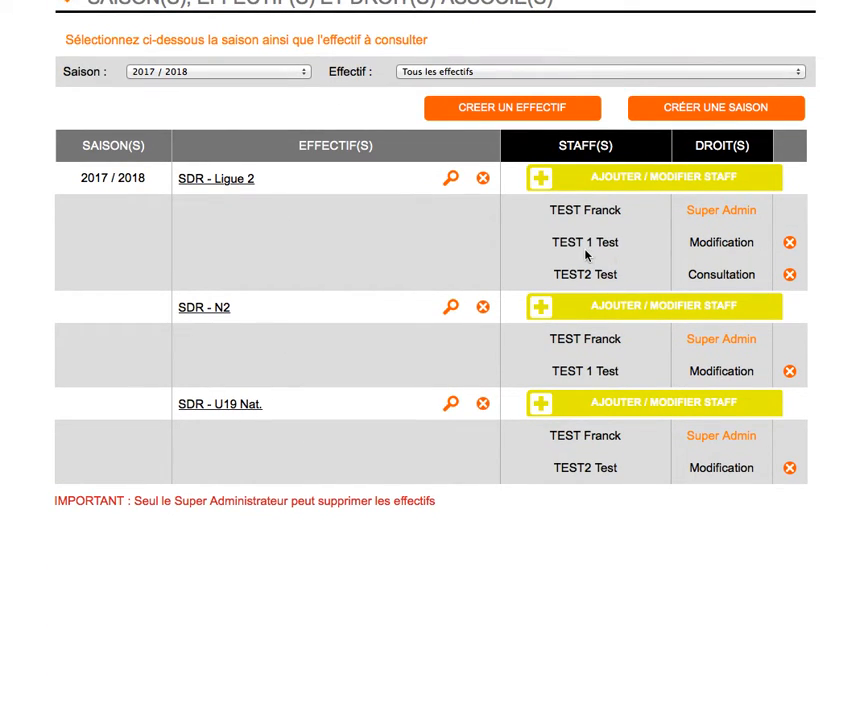
scroll(470, 289, "up", 10)
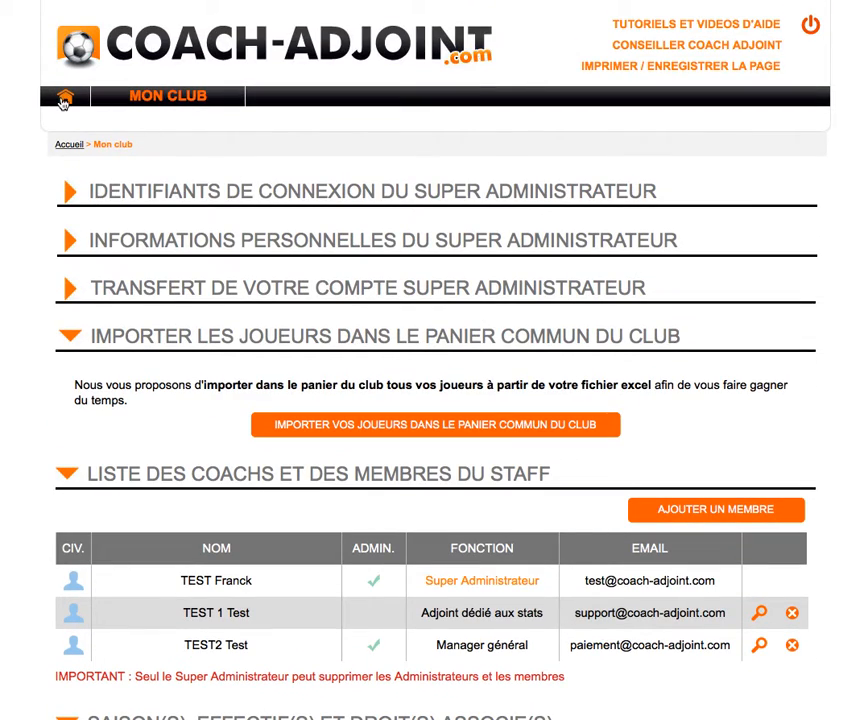
- Open the 2017 / 2018 - SDR - Ligue 2 squad from the home page and review its list of selectable players
left_click(66, 100)
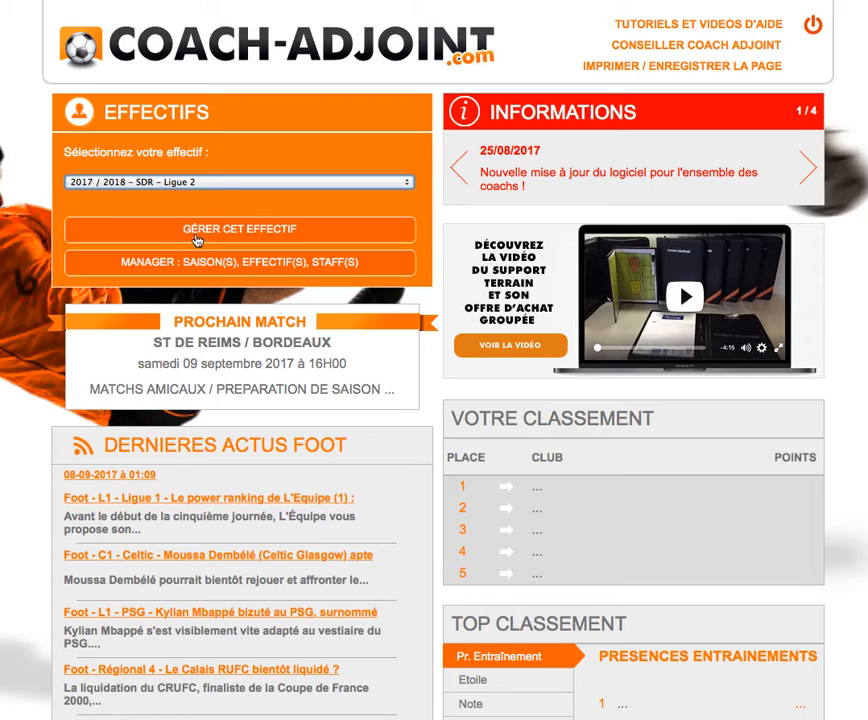
left_click(222, 230)
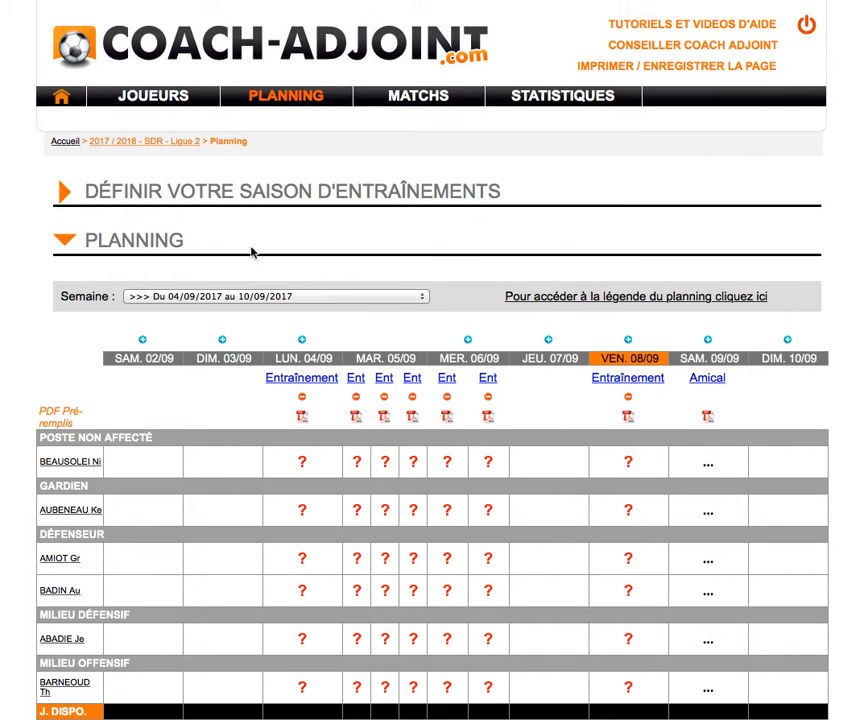
left_click(155, 100)
left_click(283, 358)
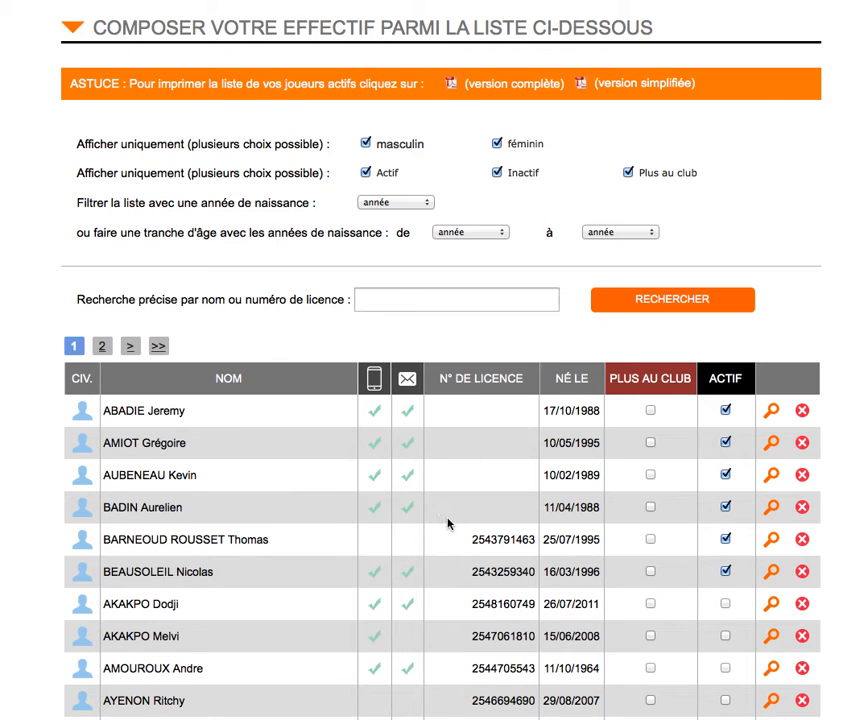
scroll(442, 519, "down", 1)
scroll(440, 525, "up", 3)
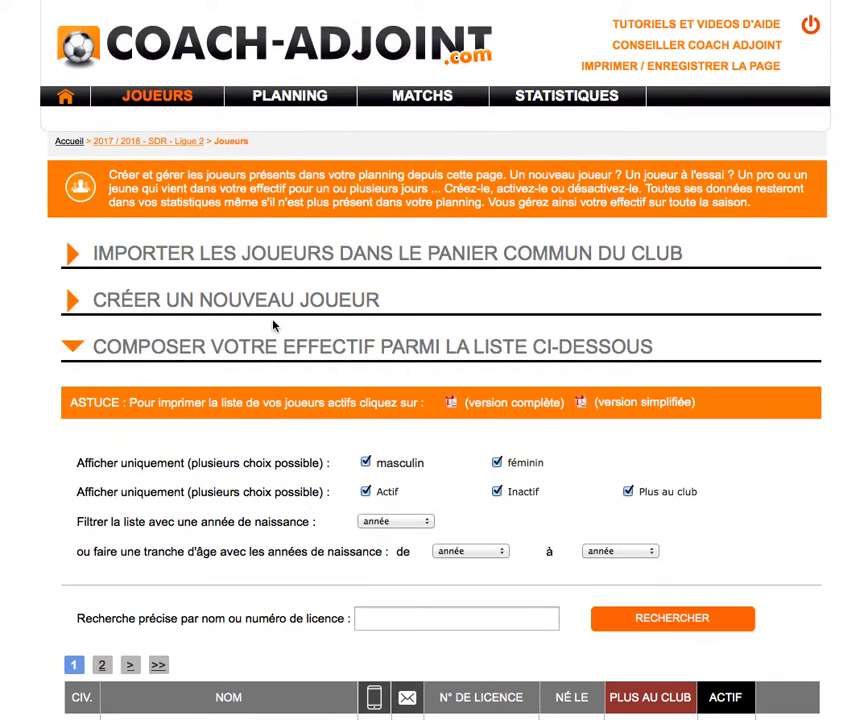
- View the form for creating a new player, then open the page for importing players into the club's common pool
left_click(262, 303)
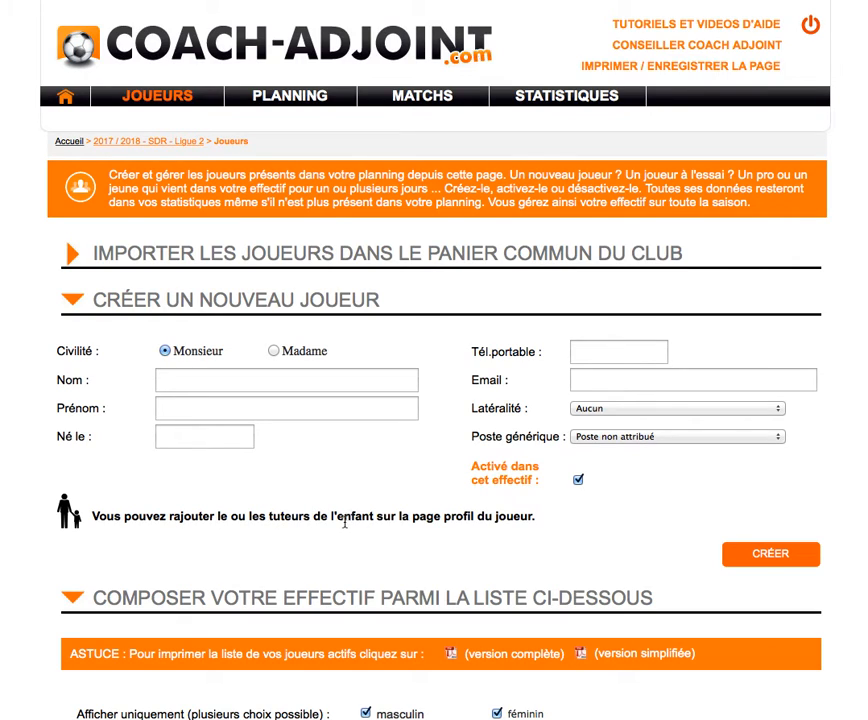
left_click(360, 256)
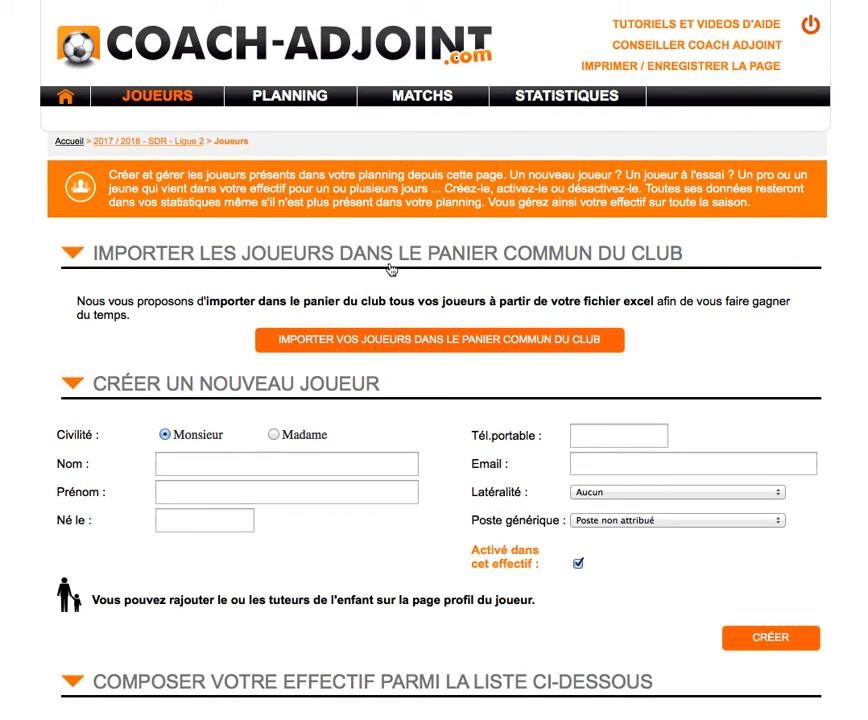
left_click(424, 344)
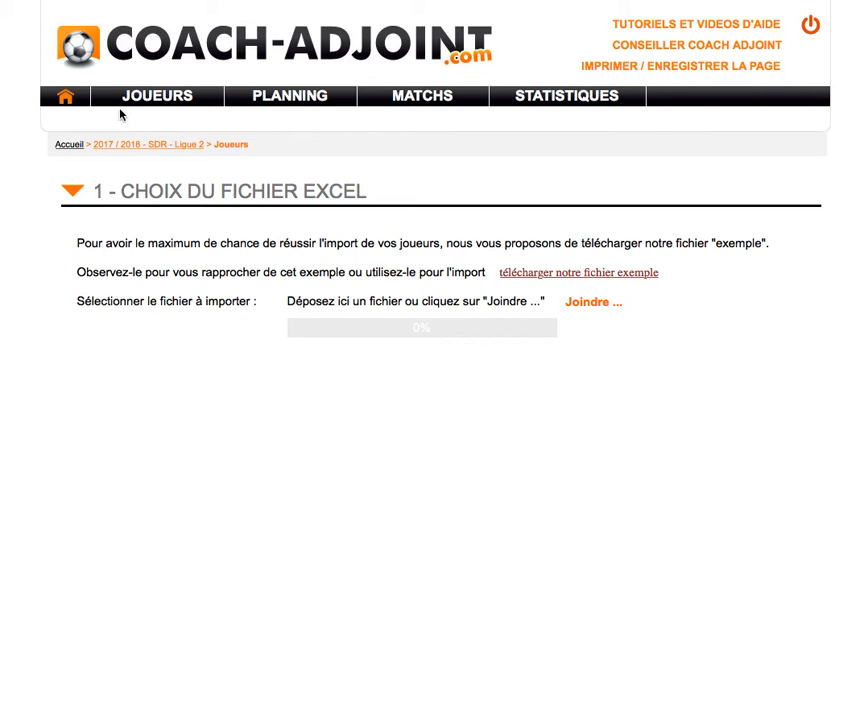
- Return to the squad's players page and look over the filters and player list for composing the squad
left_click(147, 104)
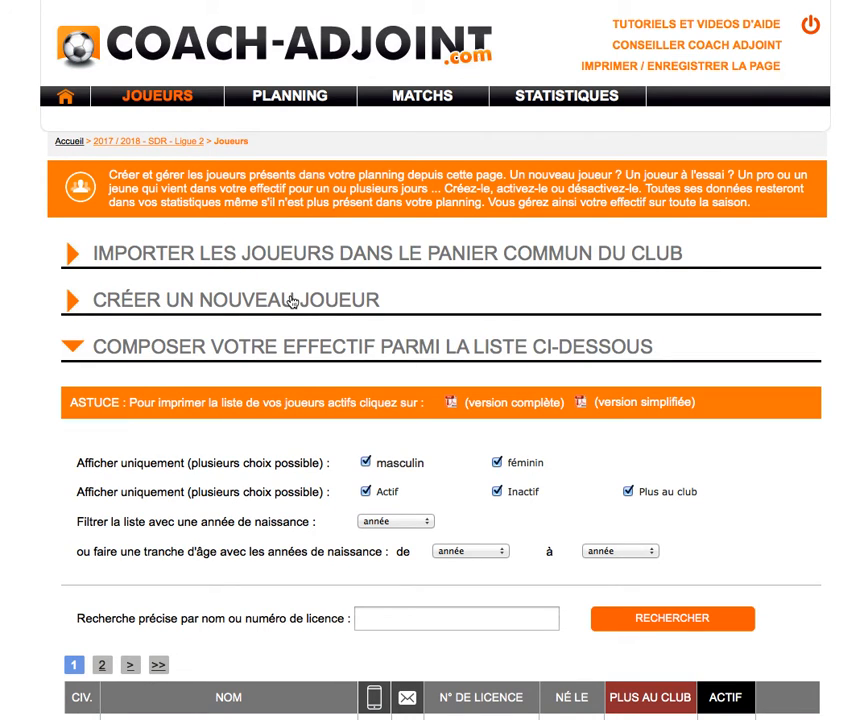
scroll(292, 302, "down", 3)
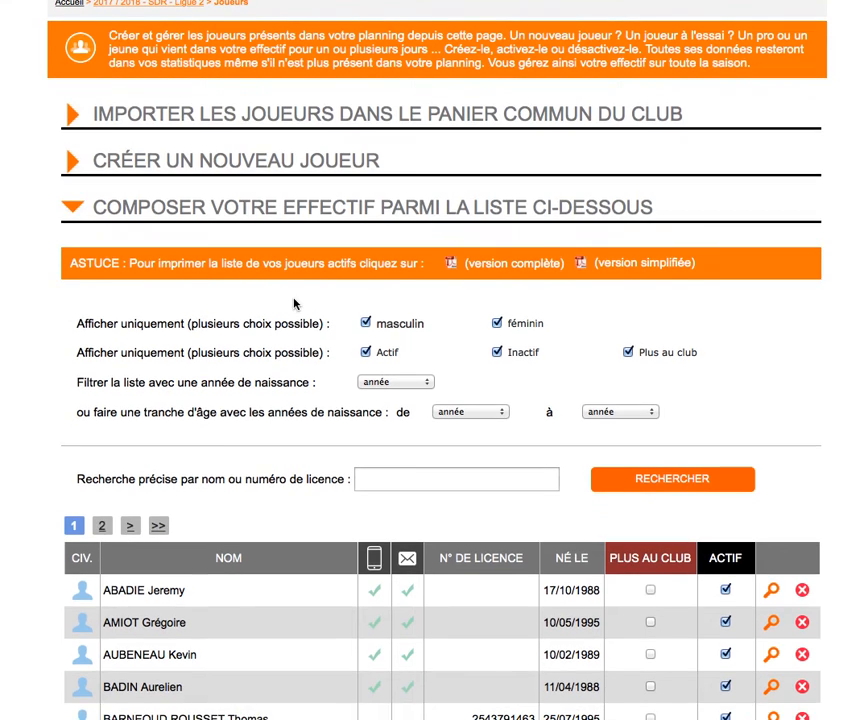
scroll(293, 303, "up", 1)
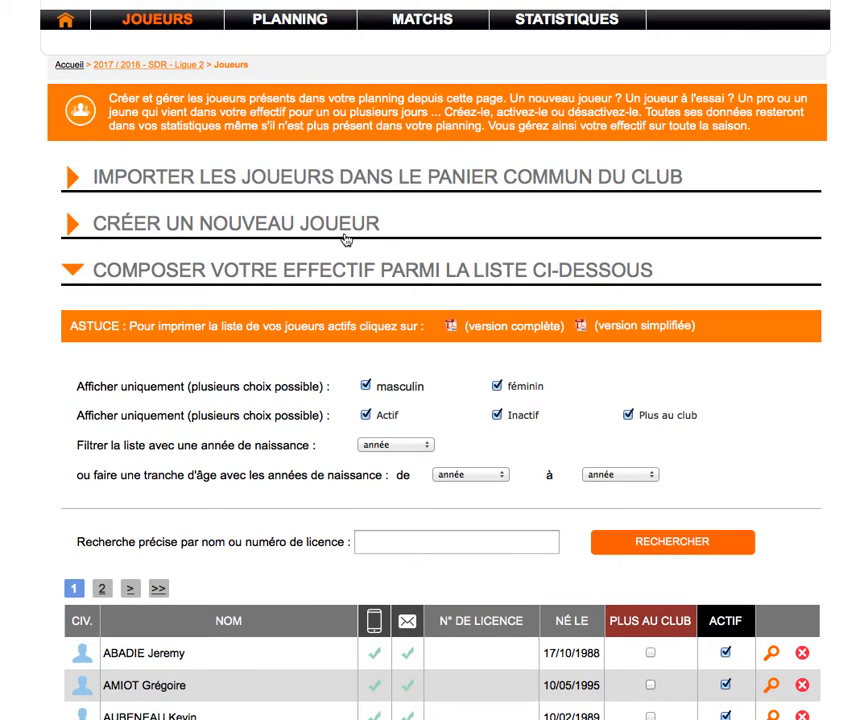